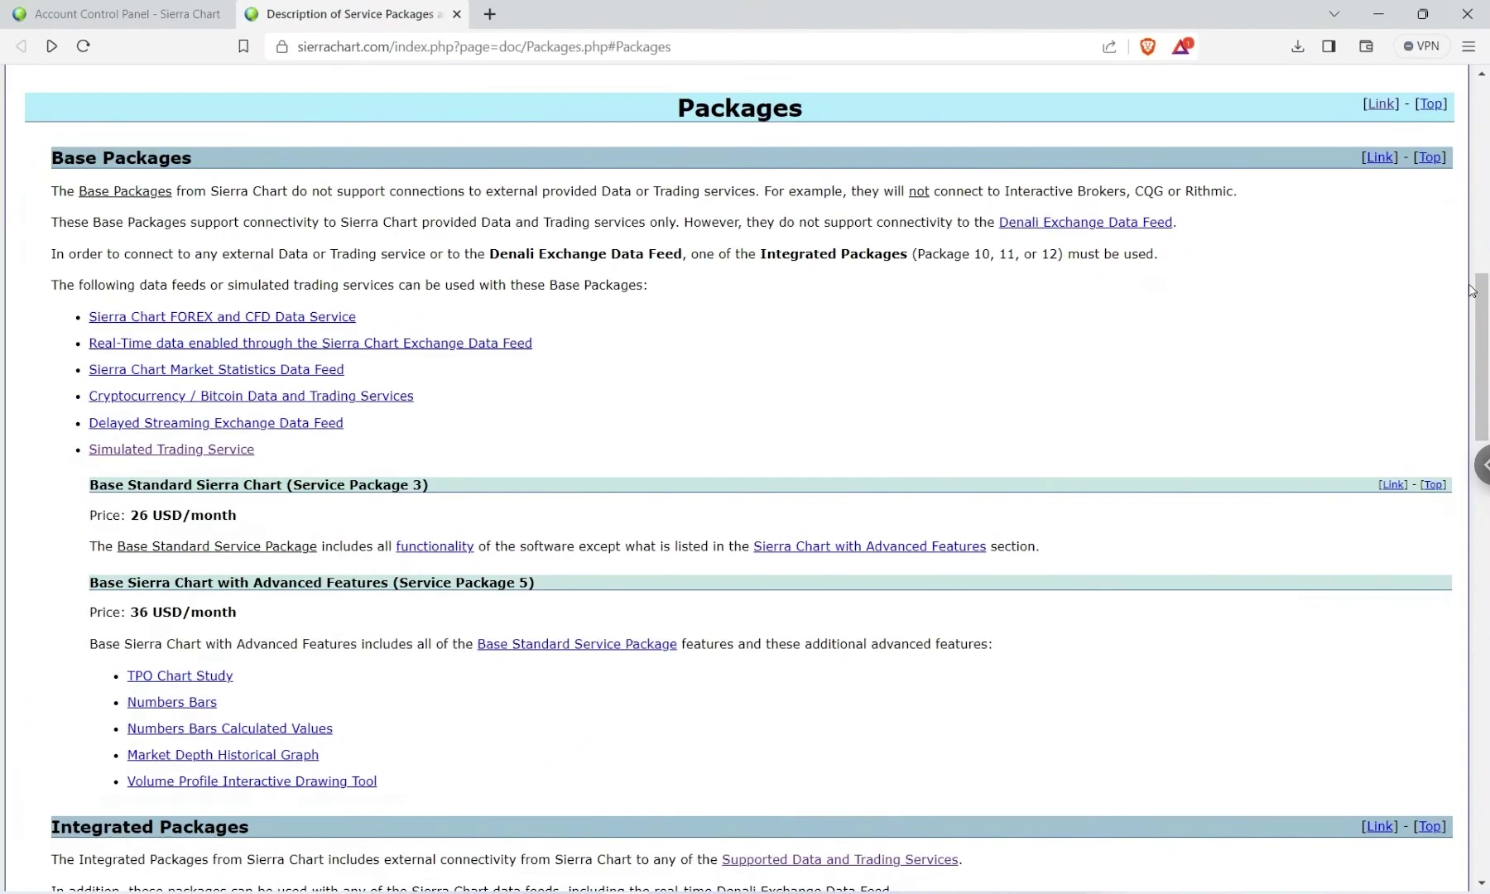
pyautogui.scroll(-2, 1415, 349)
pyautogui.scroll(-4, 1443, 397)
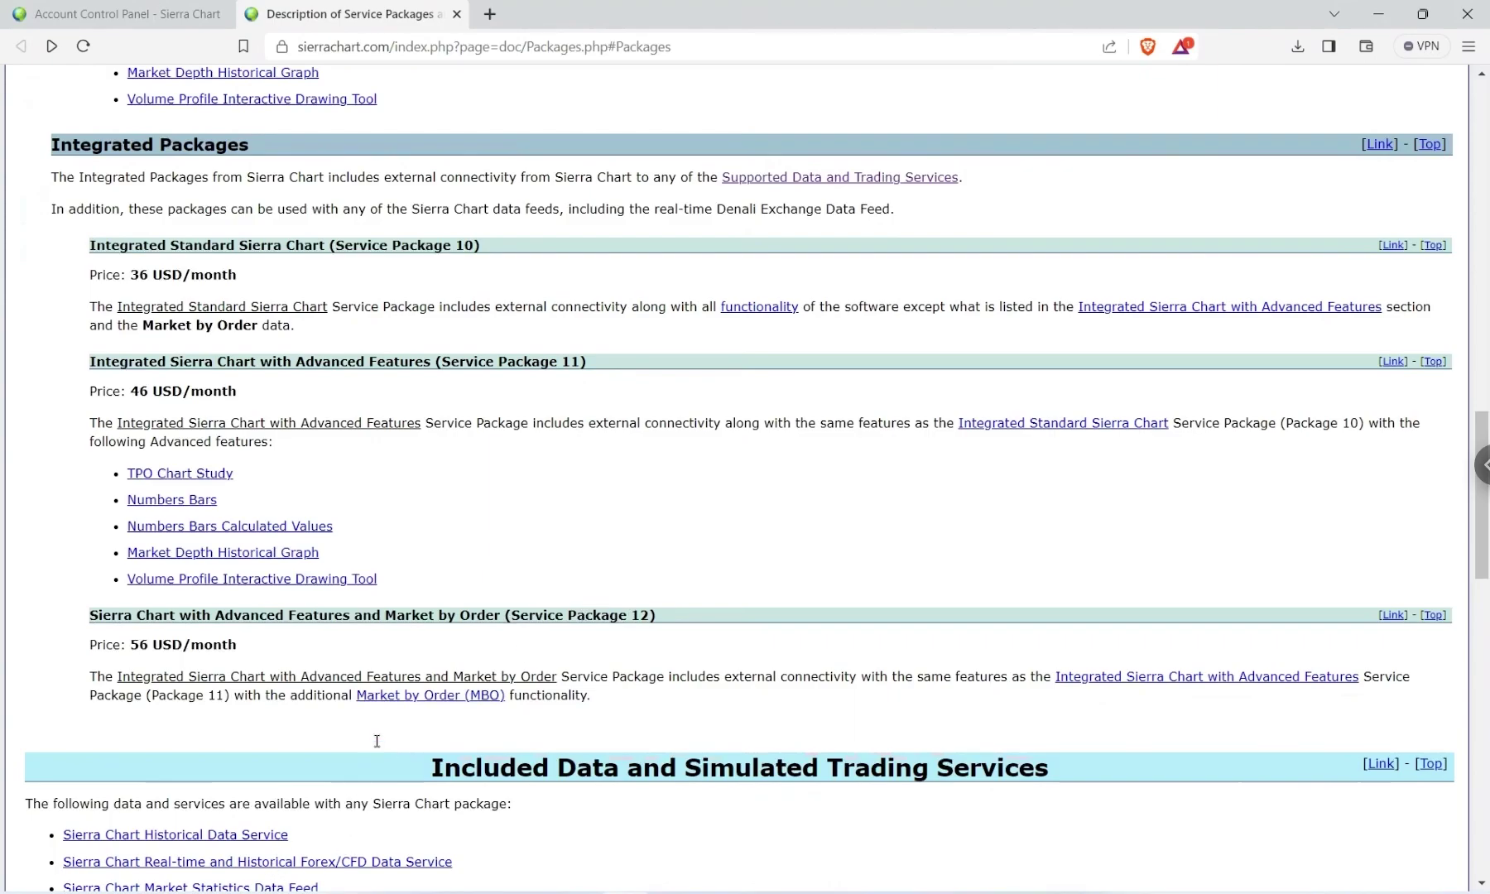
pyautogui.click(419, 696)
pyautogui.scroll(-8, 419, 705)
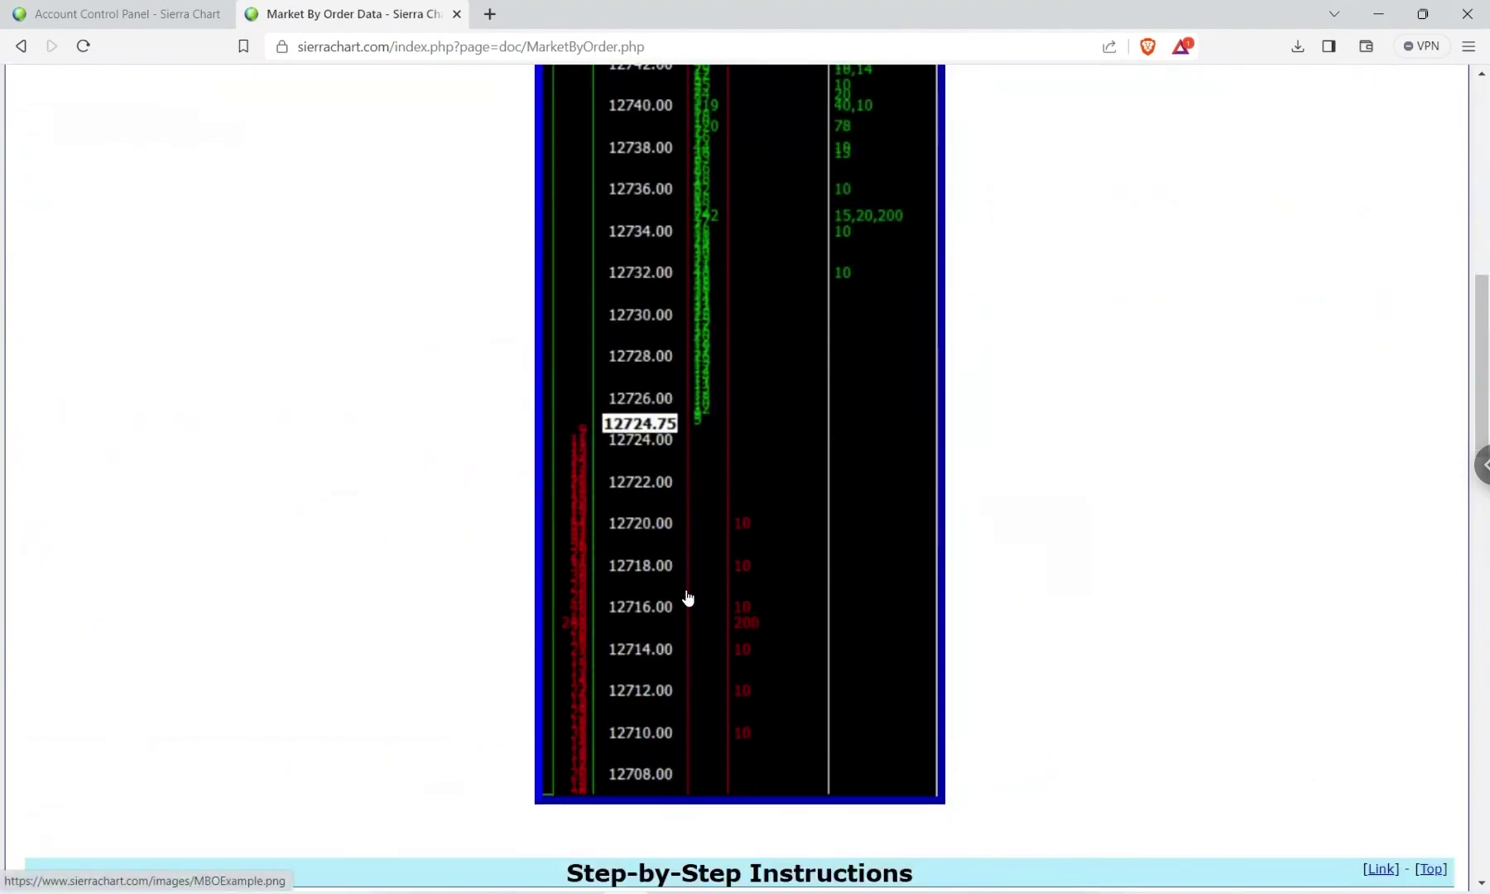
pyautogui.scroll(2, 1006, 609)
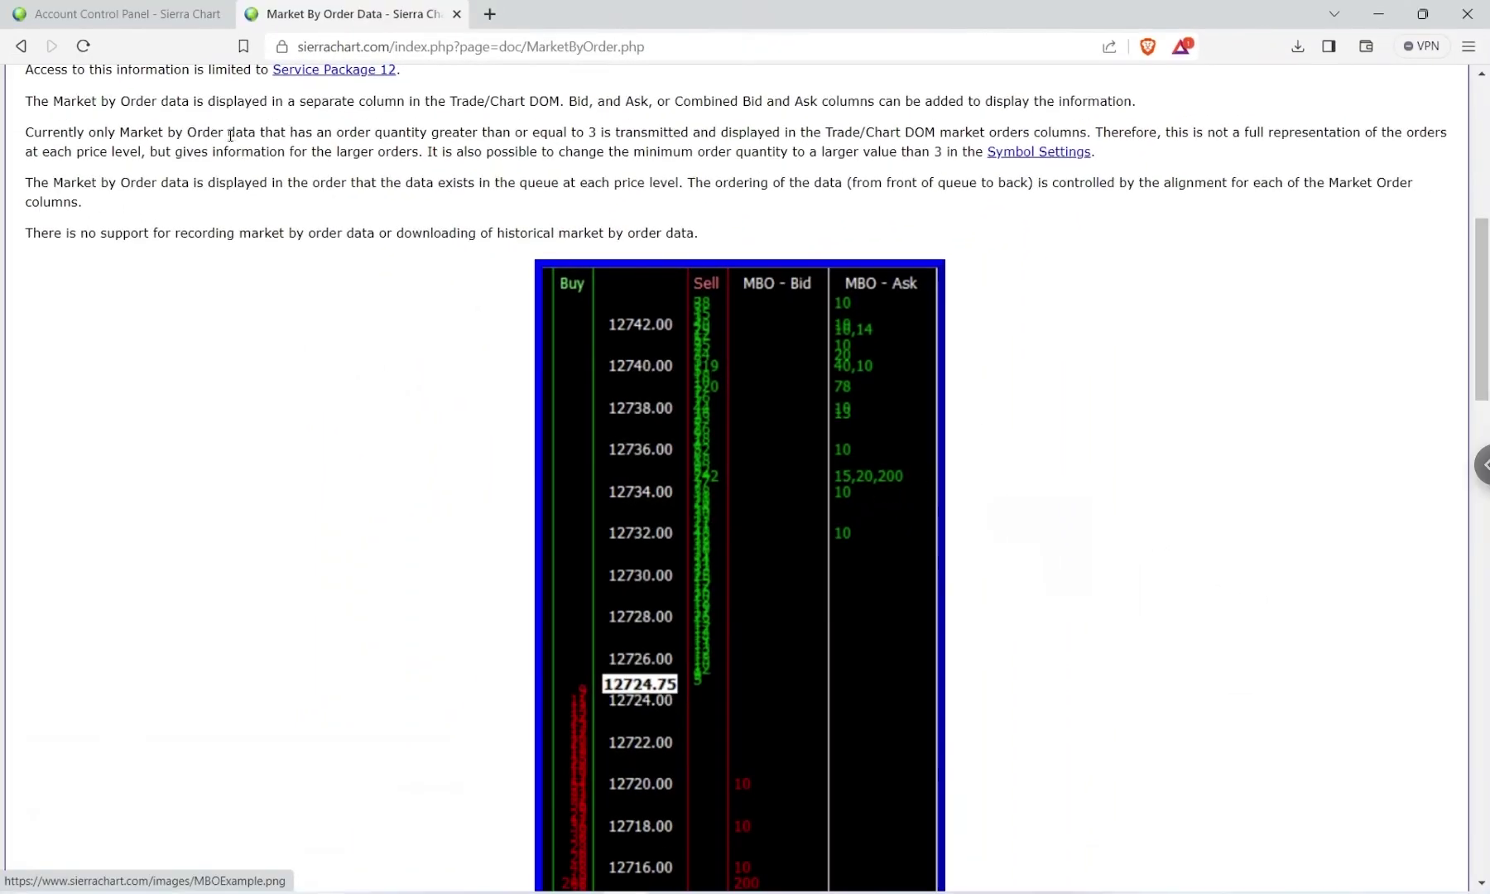
pyautogui.click(20, 44)
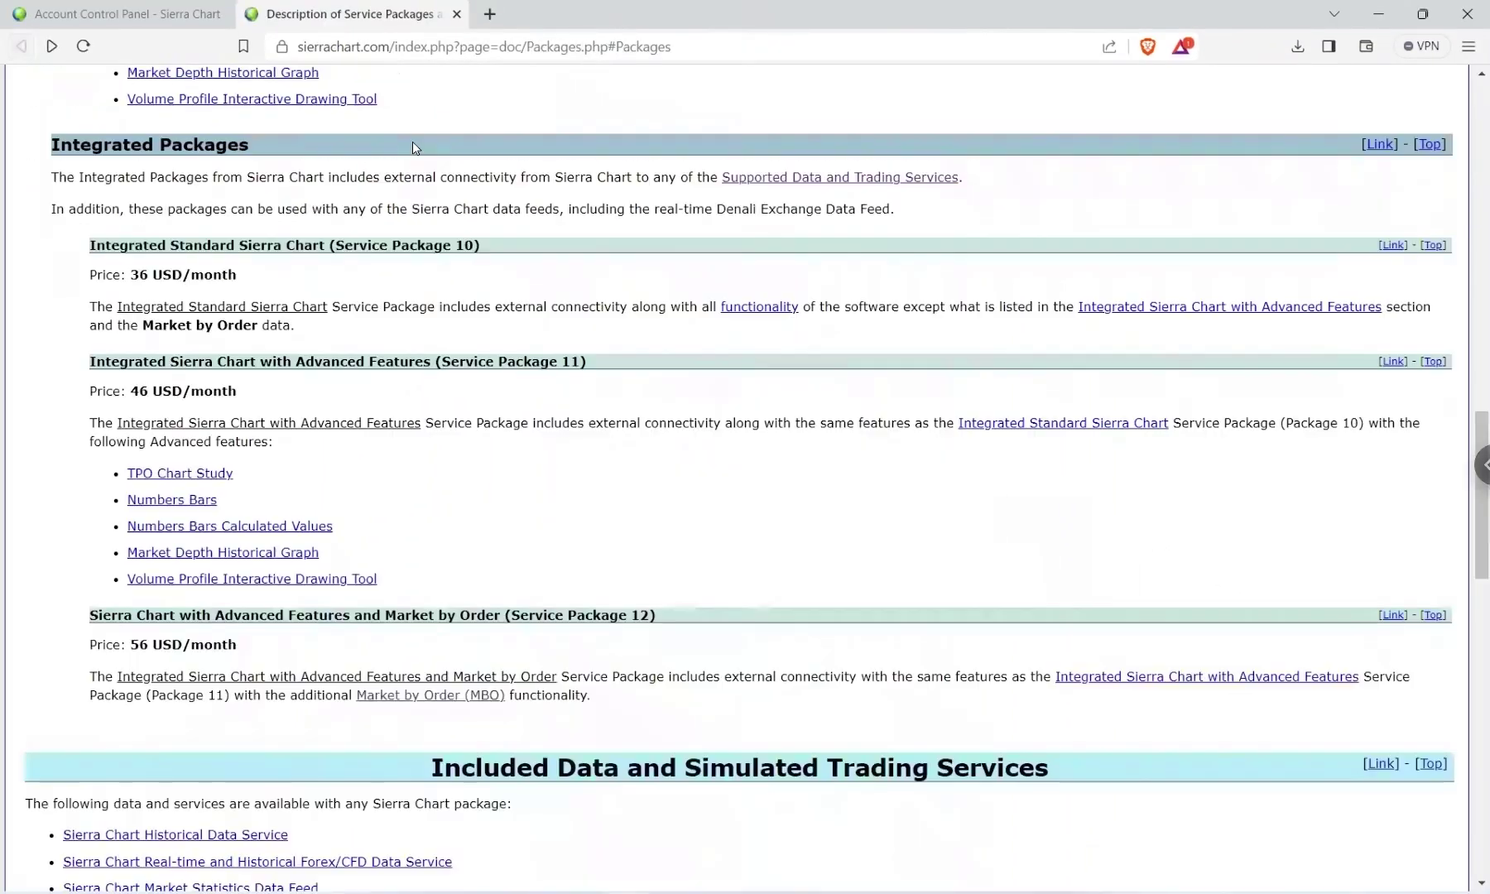